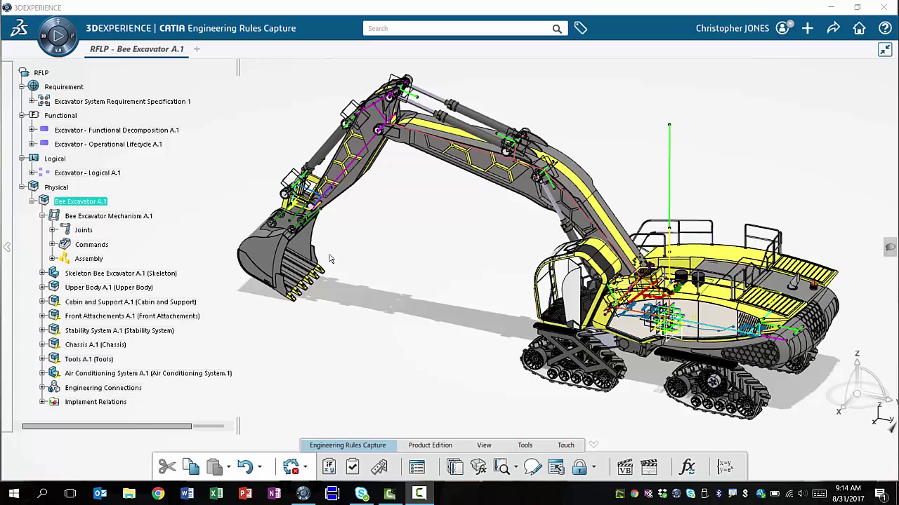
- Expand the requirement tree through HVAC and Thermal Requirements A to Maximum Cabin Temperature
click(32, 101)
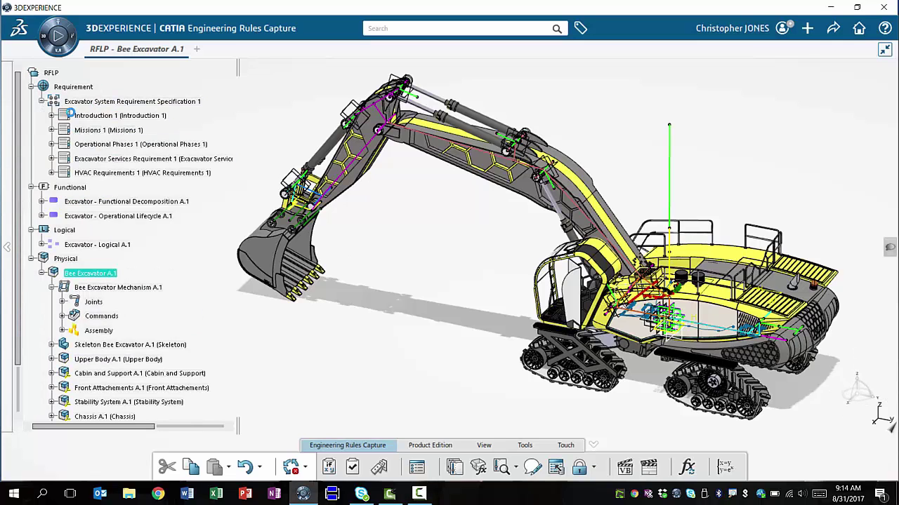
click(51, 173)
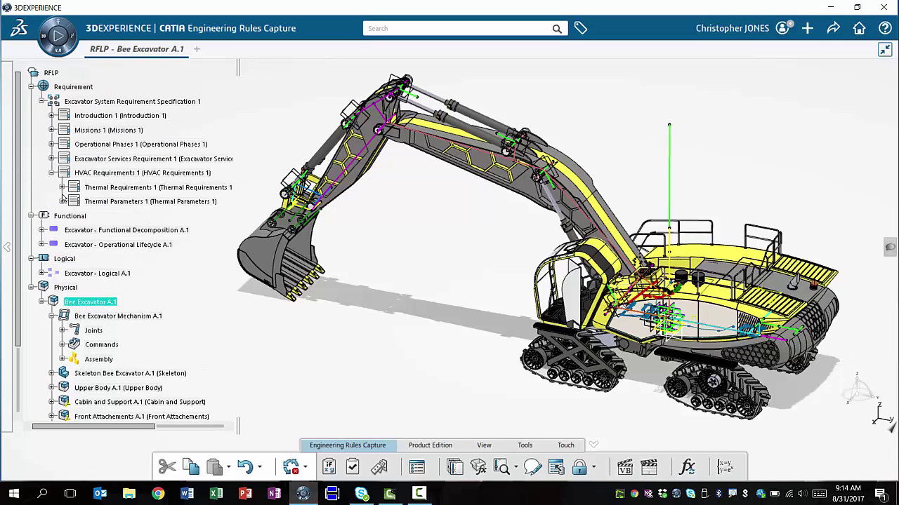
click(62, 188)
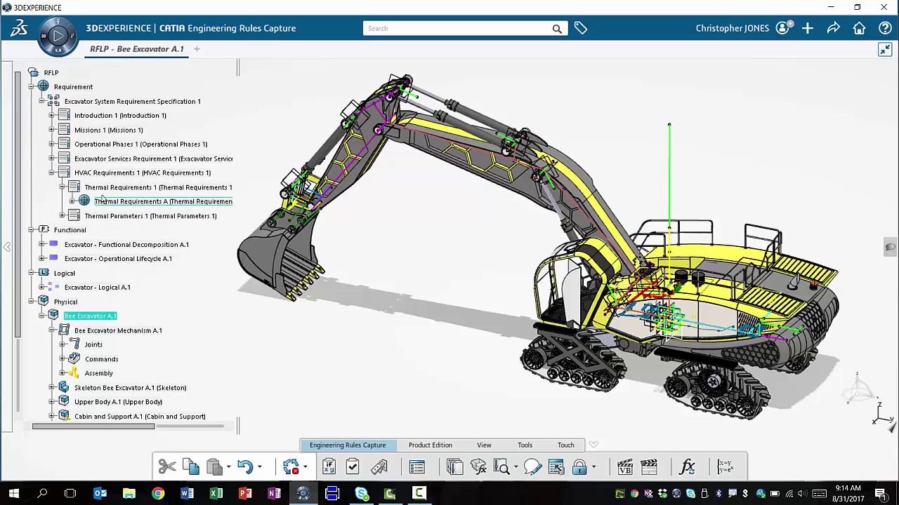
click(73, 202)
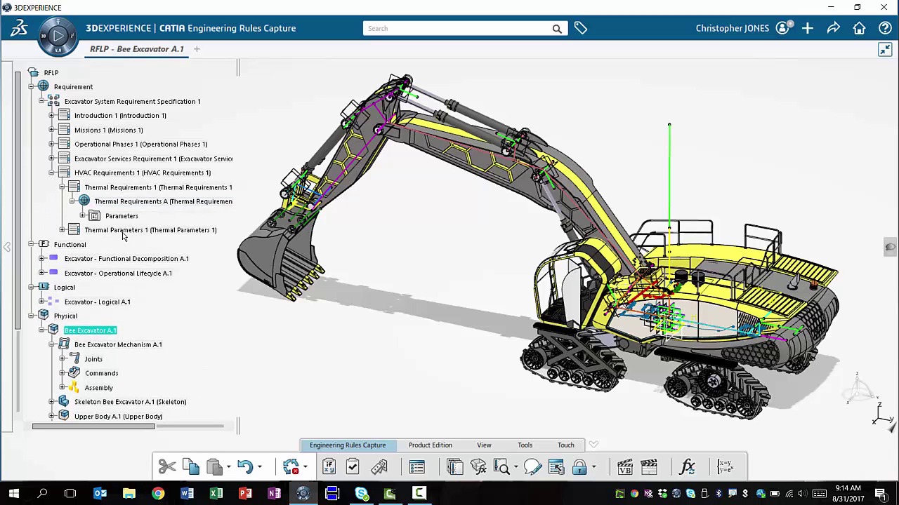
click(83, 216)
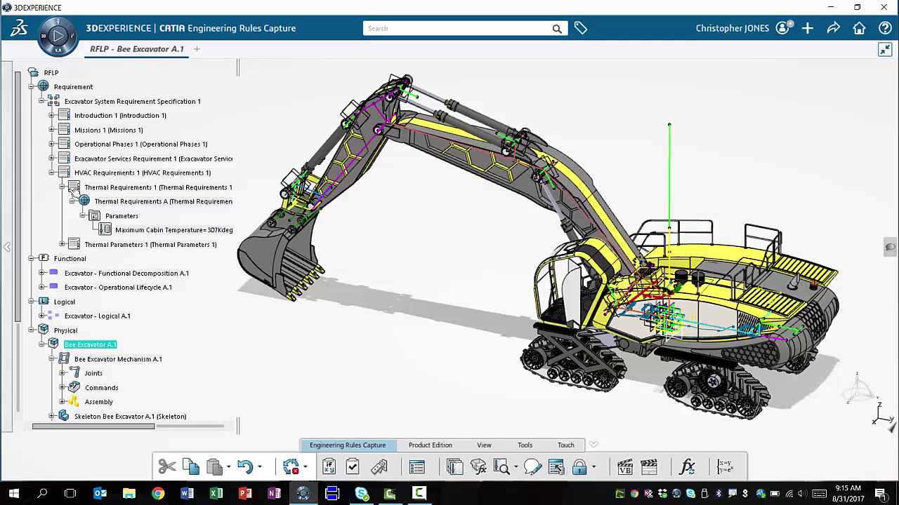
- Collapse the requirement and functional branches and open the Excavator - Logical A.1 system architecture diagram
click(40, 101)
click(30, 115)
click(41, 143)
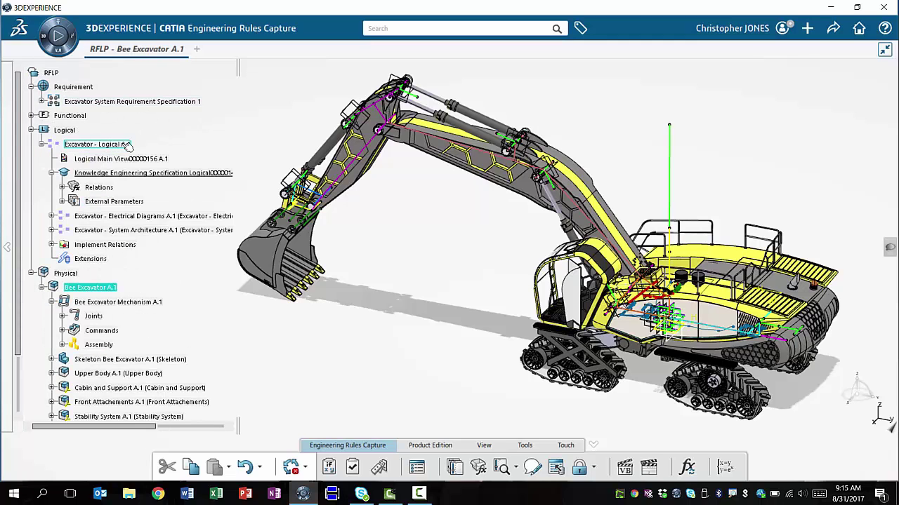
click(96, 144)
double_click(116, 145)
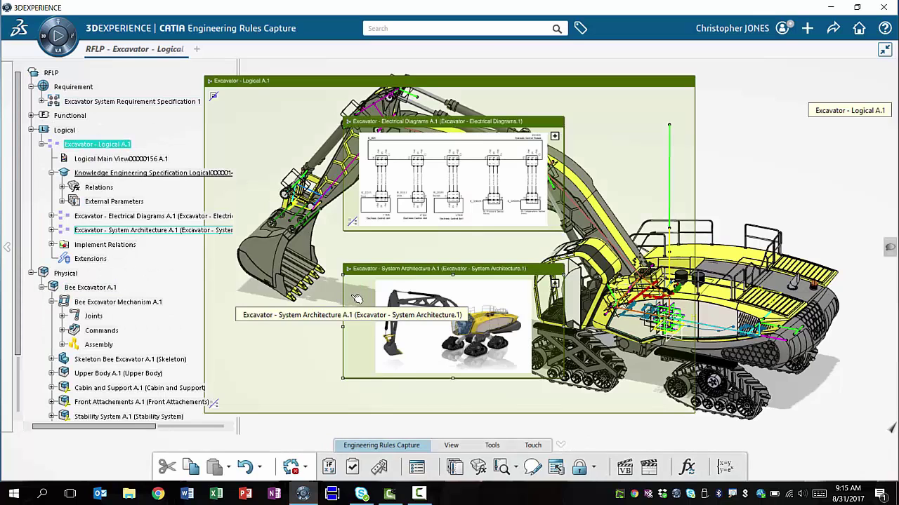
double_click(153, 230)
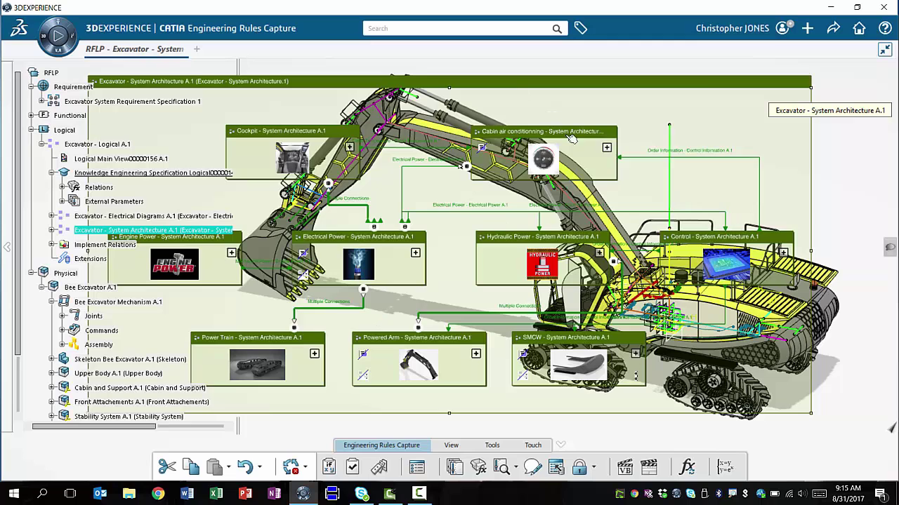
- Open the Cabin air conditioning subsystem, then the Secondary Loop System's behavior model
click(574, 156)
double_click(476, 132)
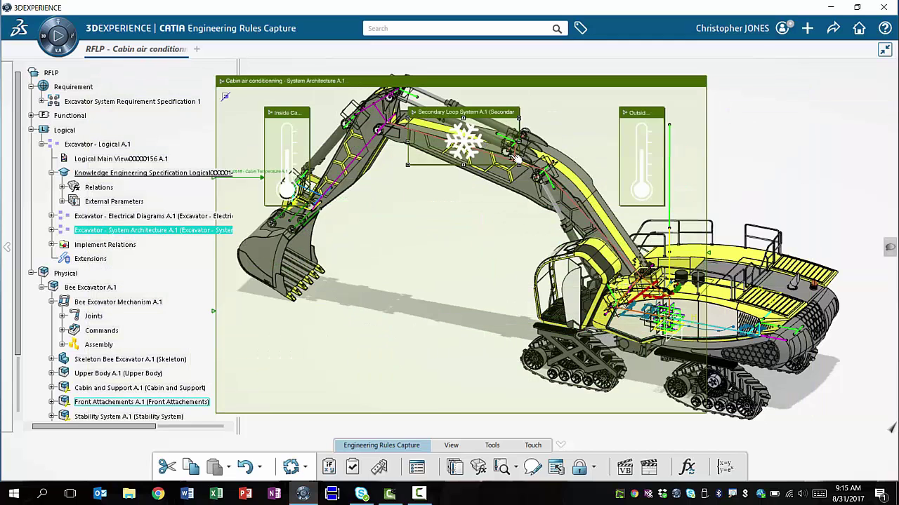
click(480, 232)
click(401, 184)
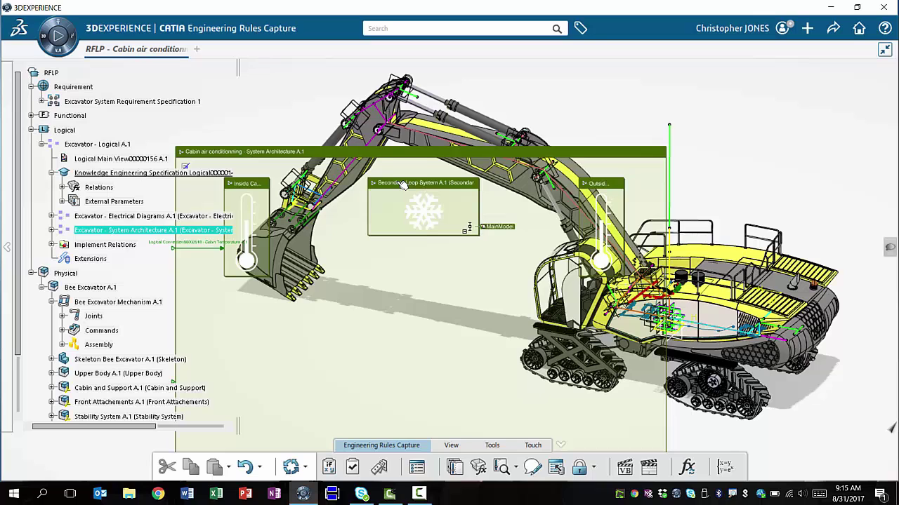
double_click(402, 184)
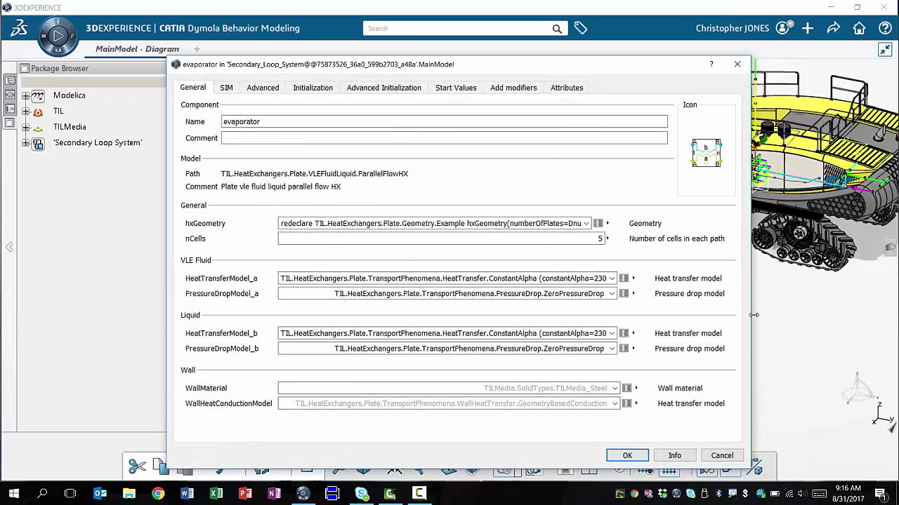
- Inspect the evaporator's hxGeometry plate settings (50 plates, 300 mm by 100 mm), then close both dialogs
click(598, 223)
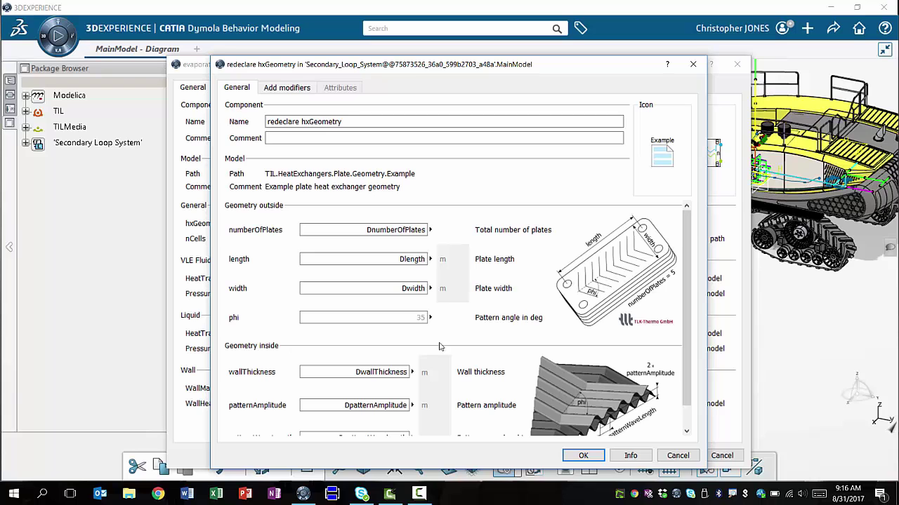
click(692, 66)
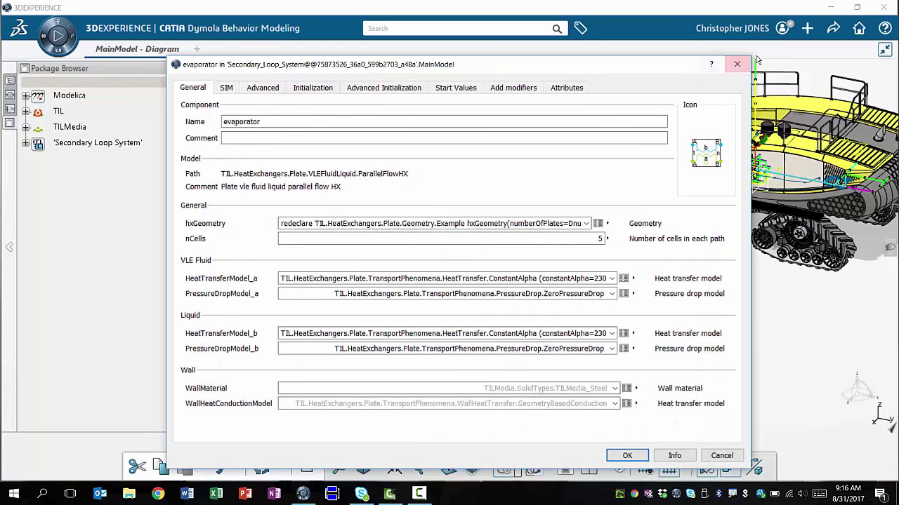
click(737, 64)
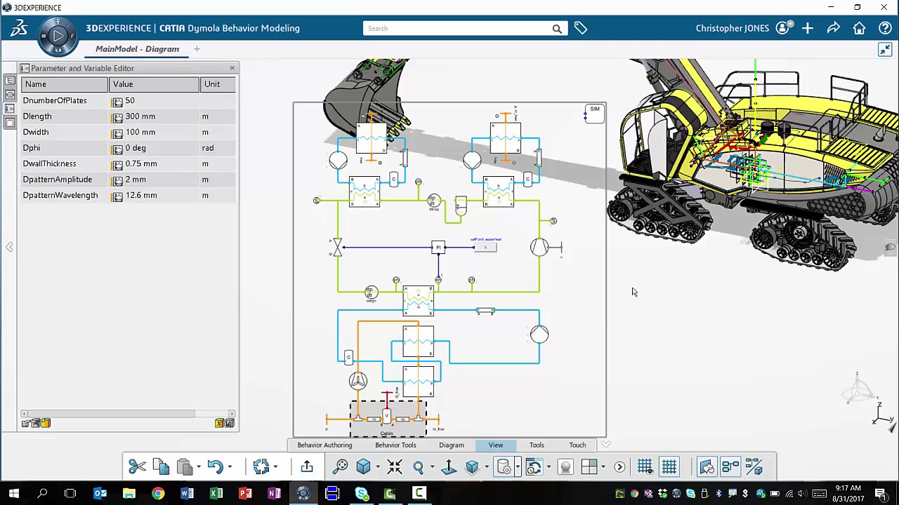
- Simulate the 50-plate model, plot CabinTemperature, then close Plot 1
click(325, 446)
click(727, 466)
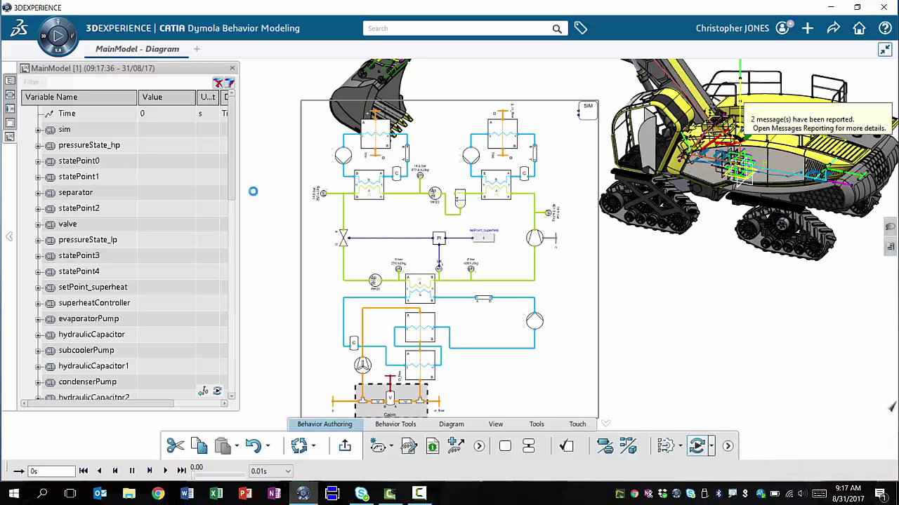
drag(231, 175, 246, 363)
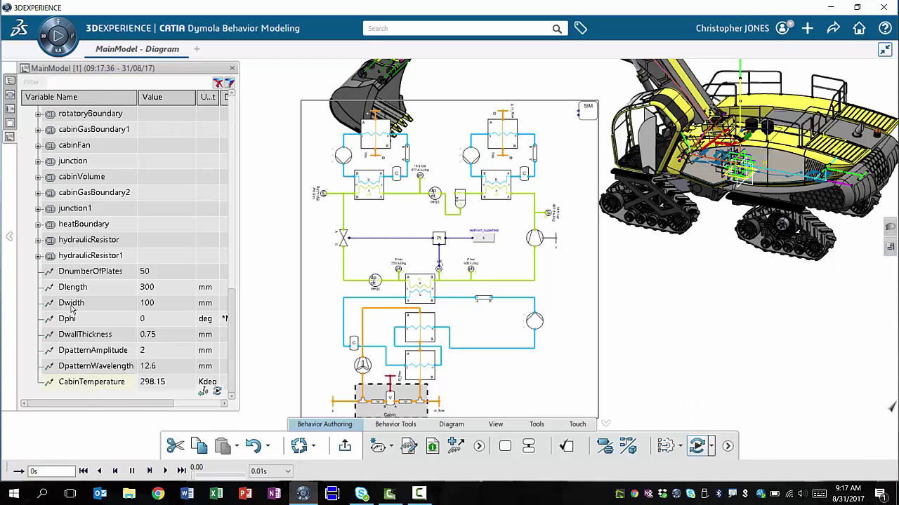
double_click(92, 382)
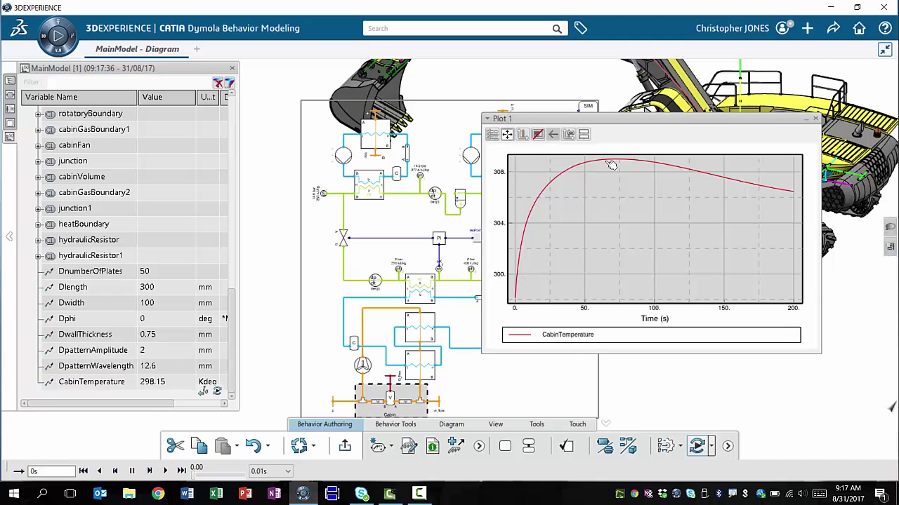
mouse_move(592, 166)
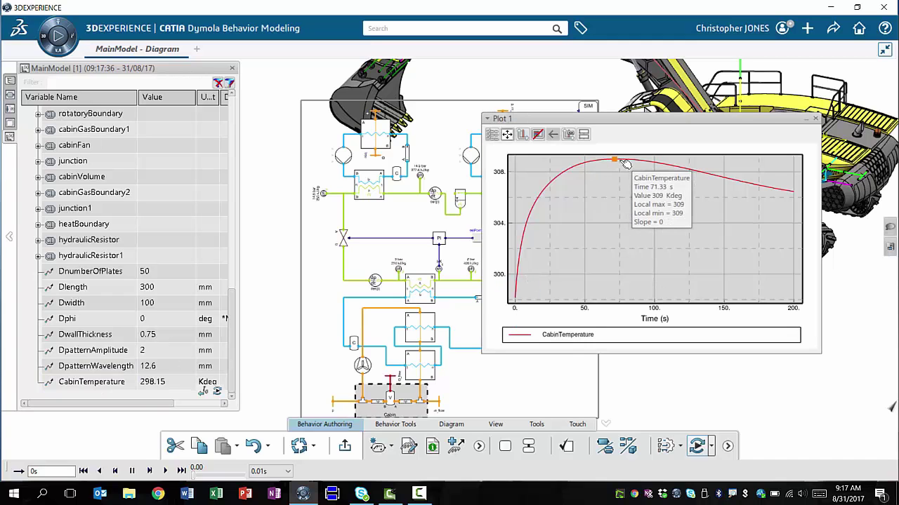
click(815, 119)
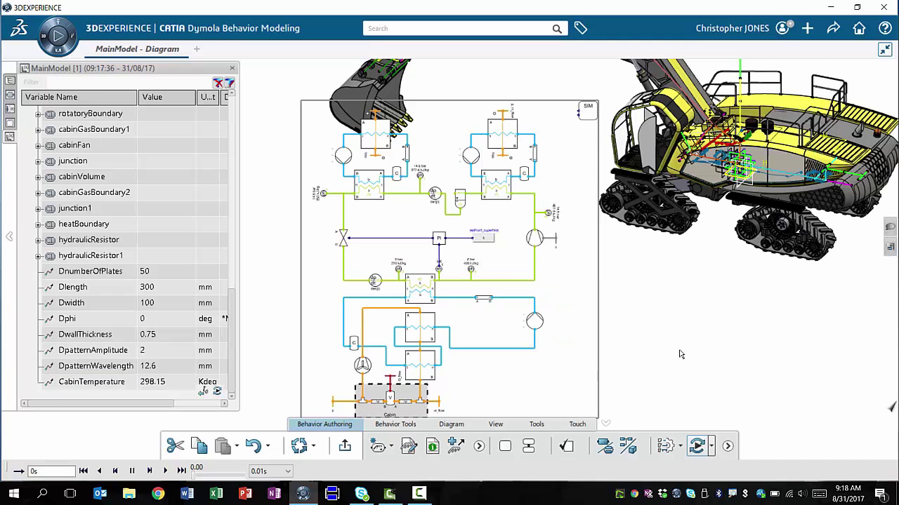
- Leave simulation mode and run Check Analysis, expanding Advisor Checks in the report
click(697, 446)
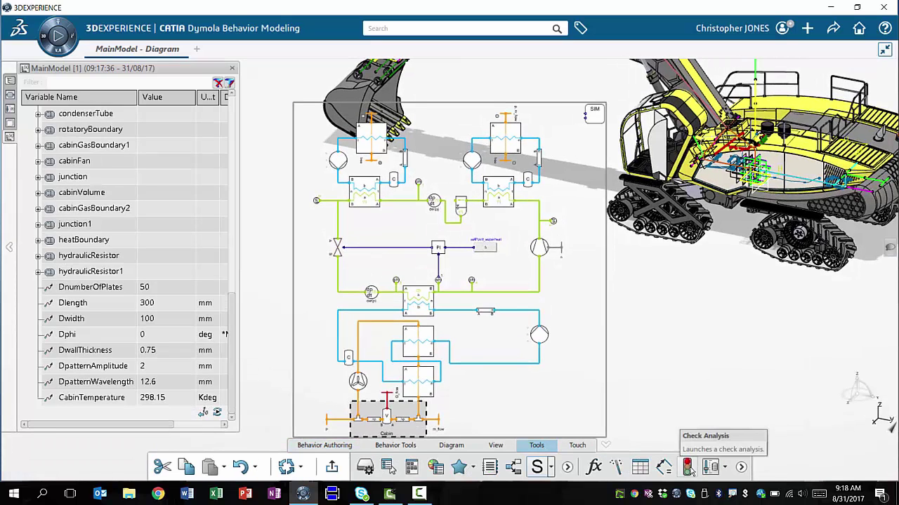
click(688, 468)
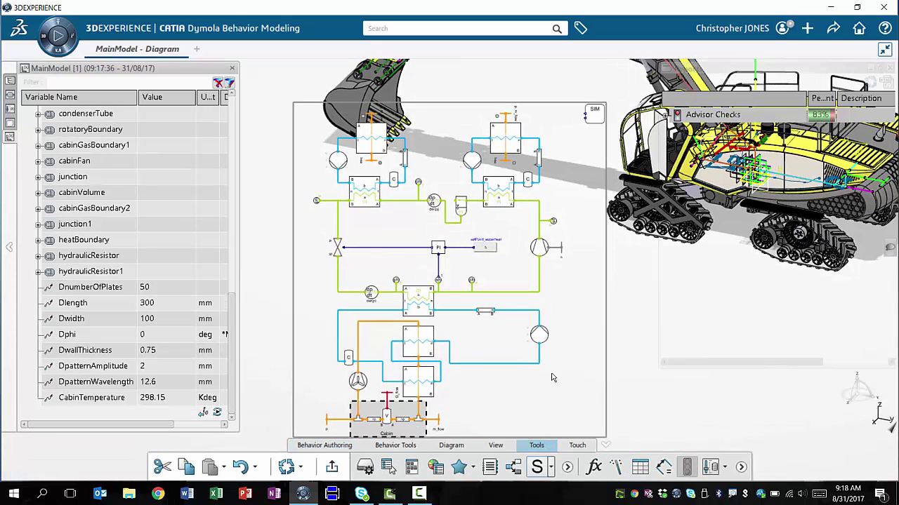
click(671, 116)
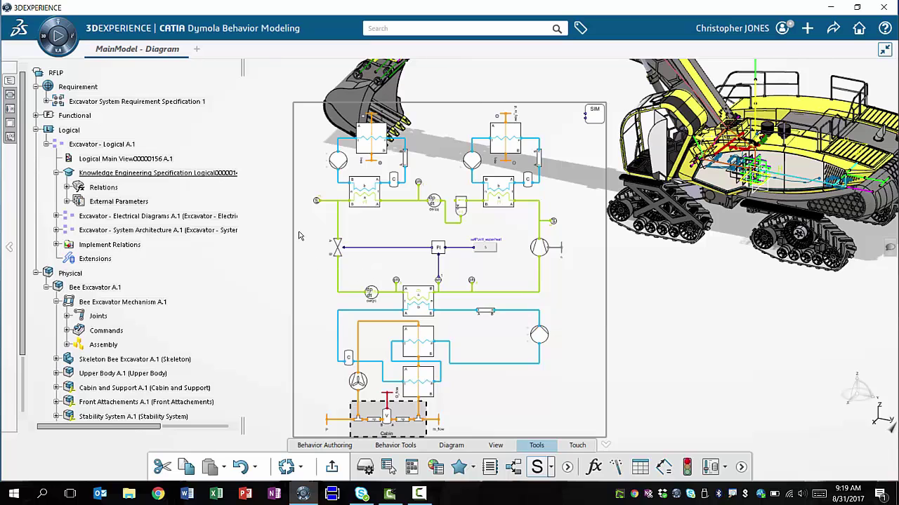
- Expand the requirement tree to the Parameters under HVAC Requirements > Thermal Parameters A
click(46, 102)
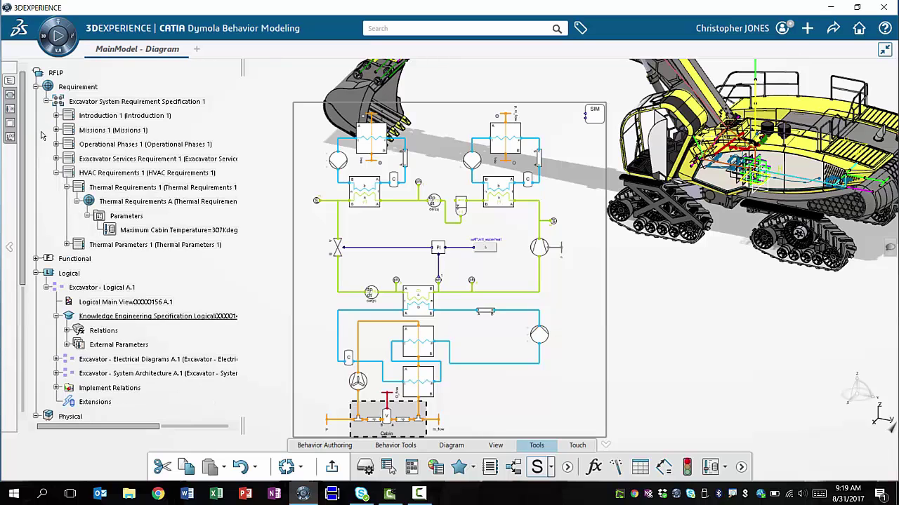
click(56, 172)
click(56, 173)
click(67, 202)
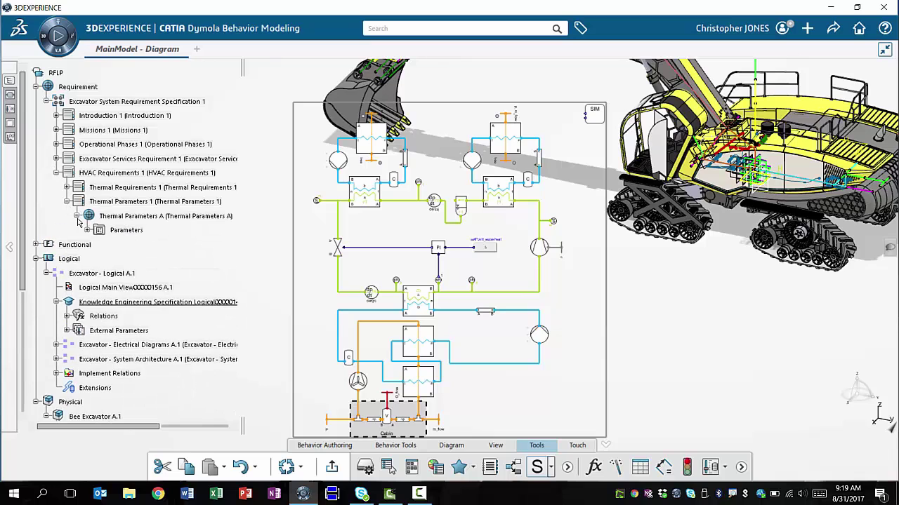
click(87, 231)
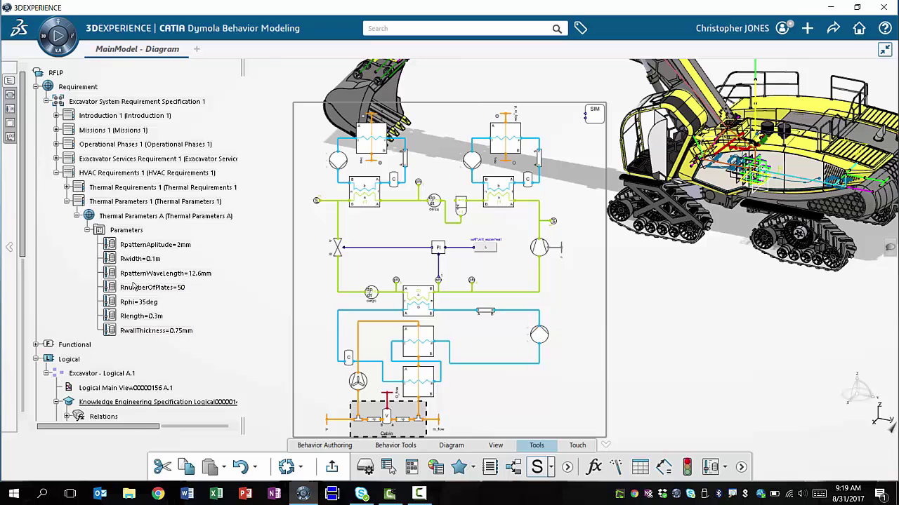
- Change RnumberOfPlates from 50 to 100 in its Attributes panel
right_click(133, 288)
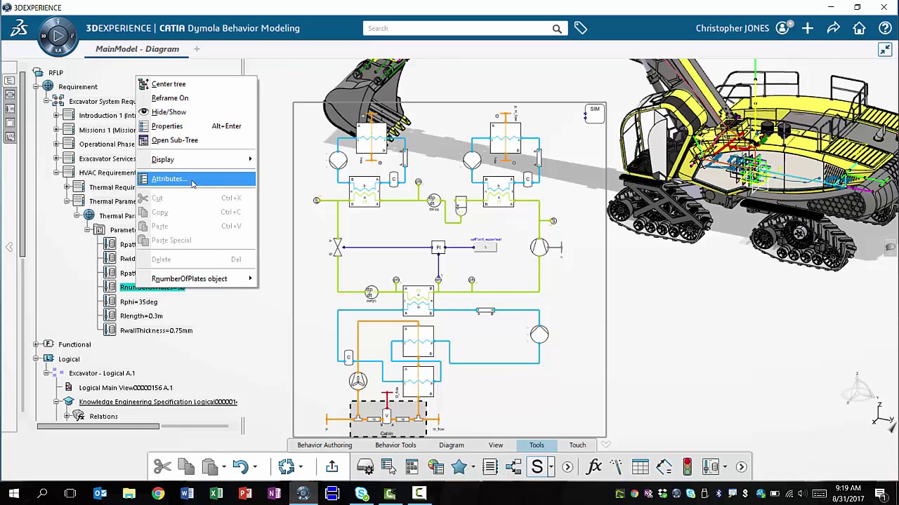
click(172, 180)
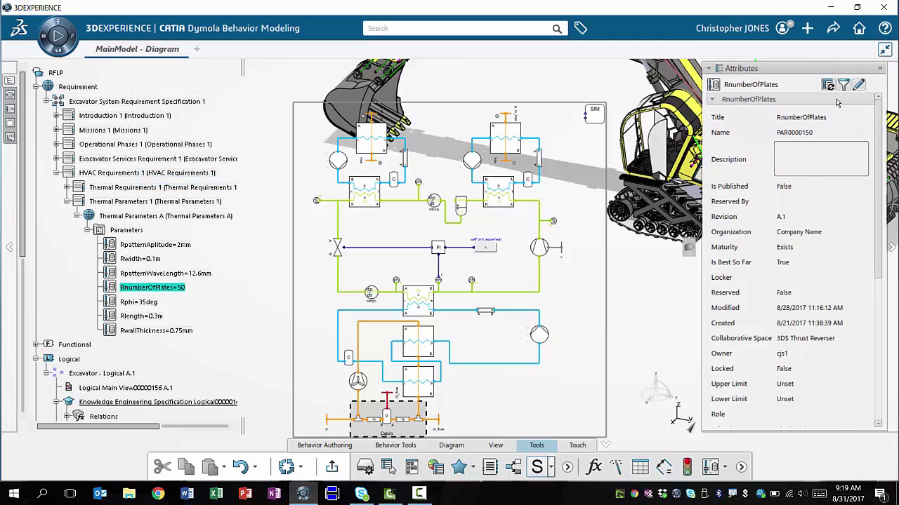
scroll(796, 273, down, 2)
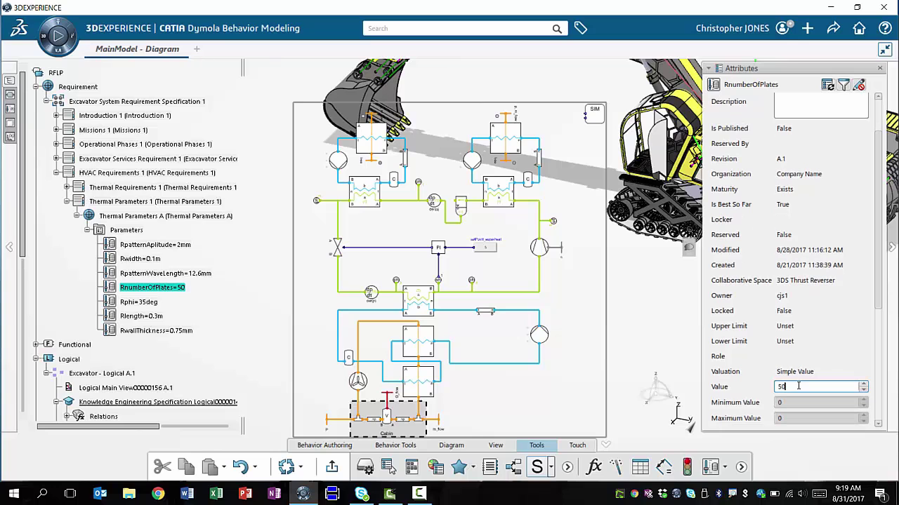
text(100)
click(858, 84)
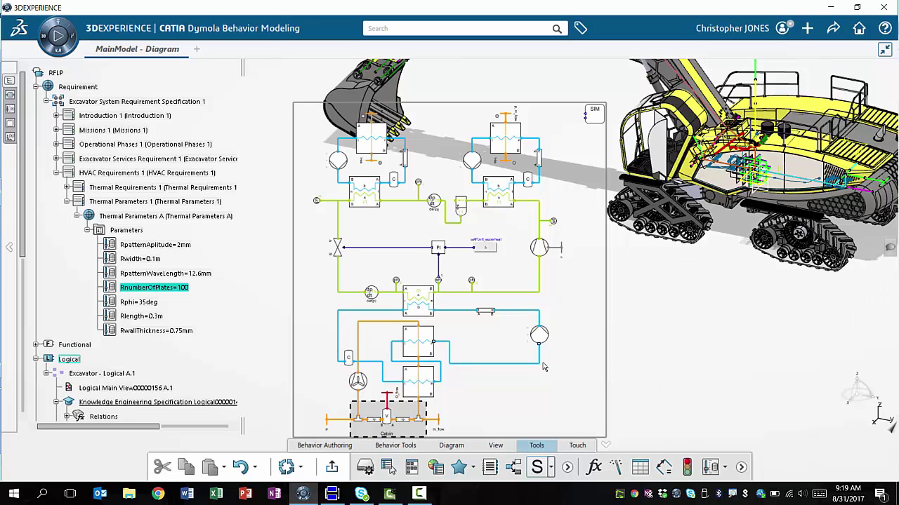
- Sync the model parameters so DnumberOfPlates takes the requirement's value of 100
click(10, 110)
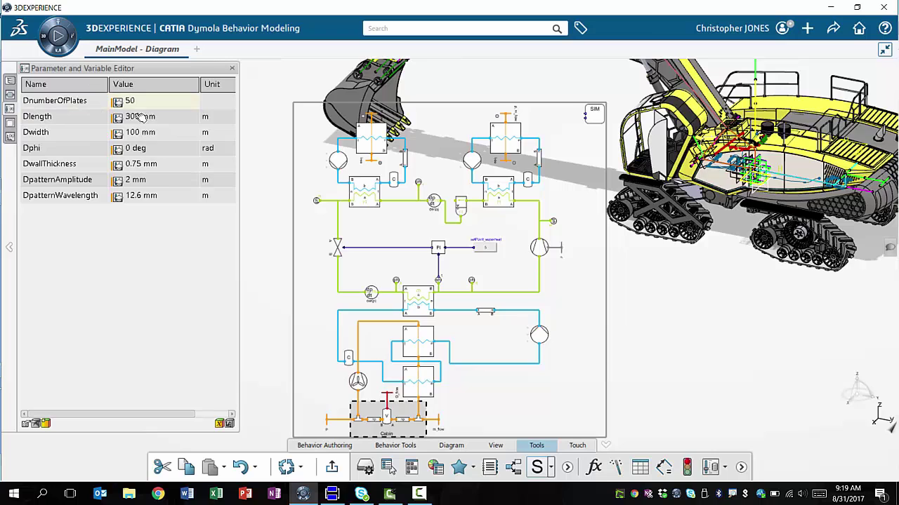
click(286, 466)
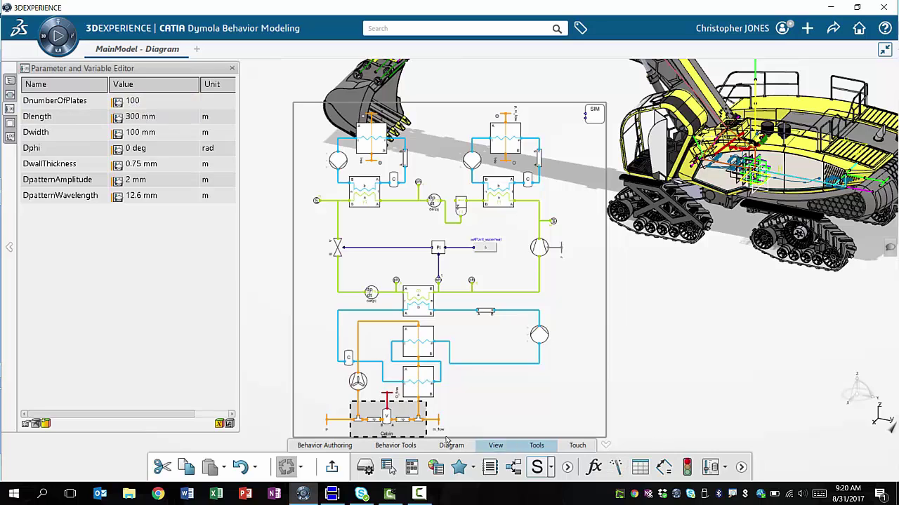
- Re-simulate the 100-plate model and plot its CabinTemperature in Plot 1
click(334, 451)
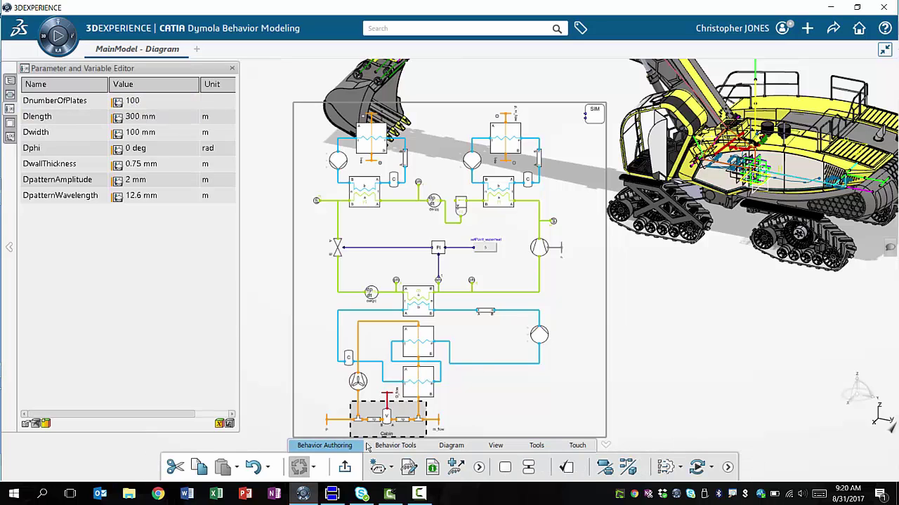
click(697, 468)
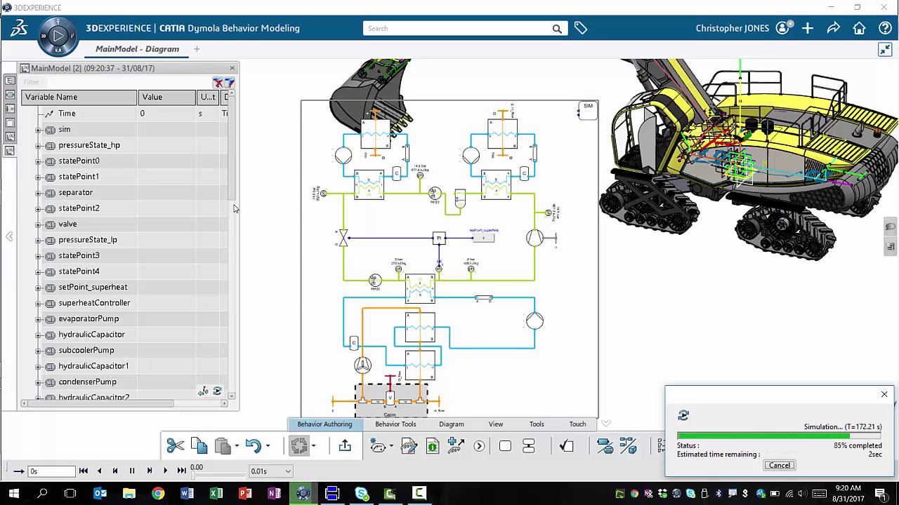
scroll(186, 210, down, 10)
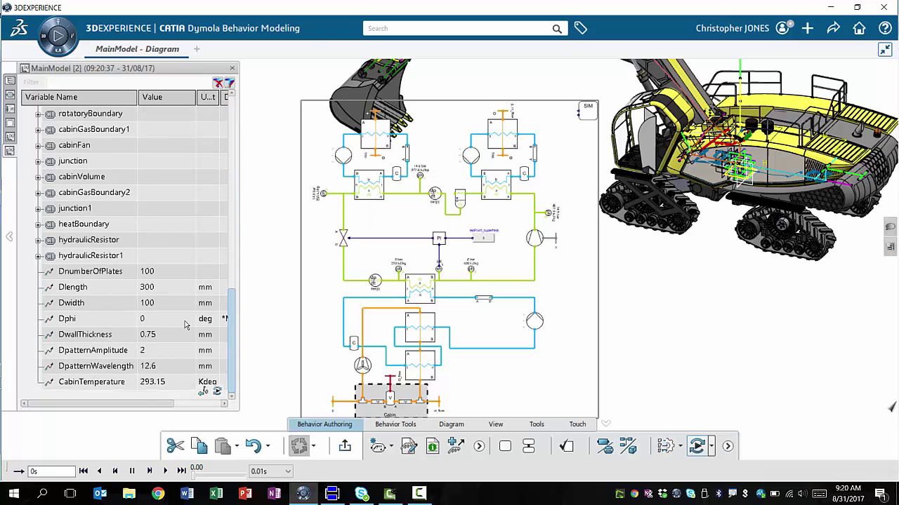
right_click(98, 382)
click(151, 300)
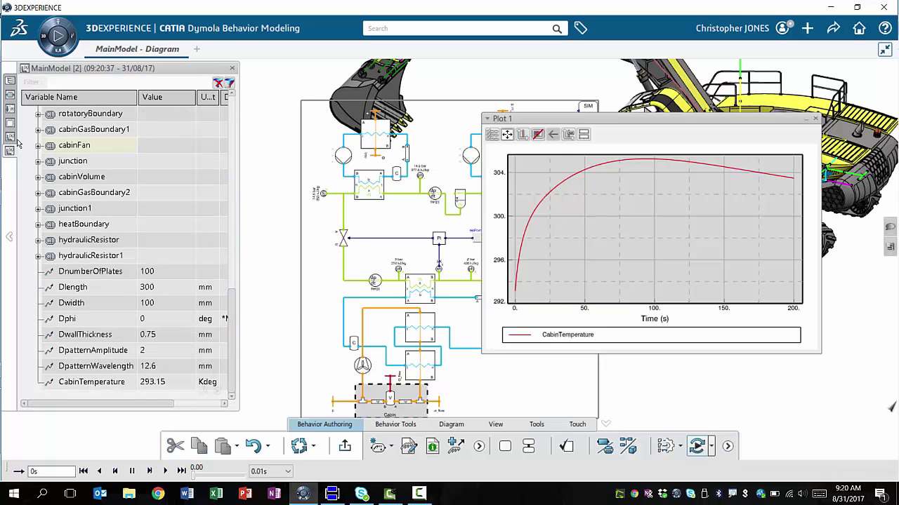
- Add result set [1]'s CabinTemperature curve to Plot 1 for comparison
click(10, 138)
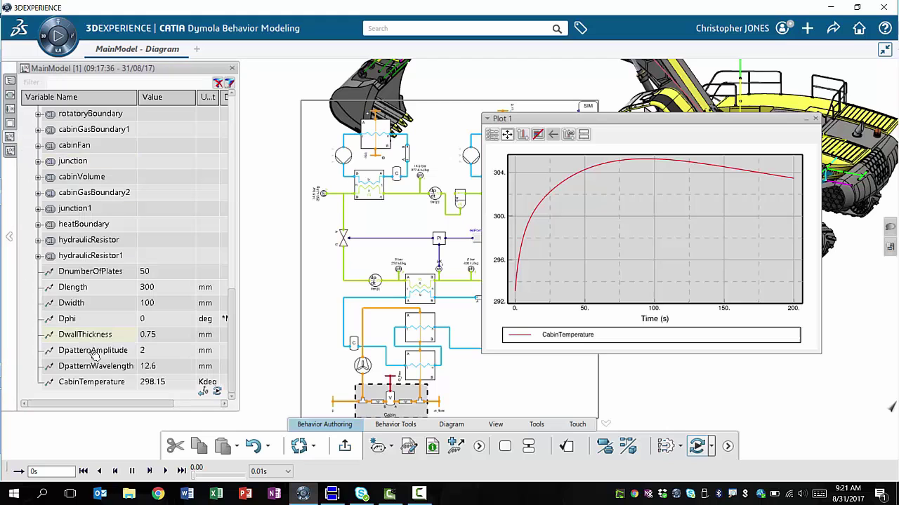
right_click(77, 382)
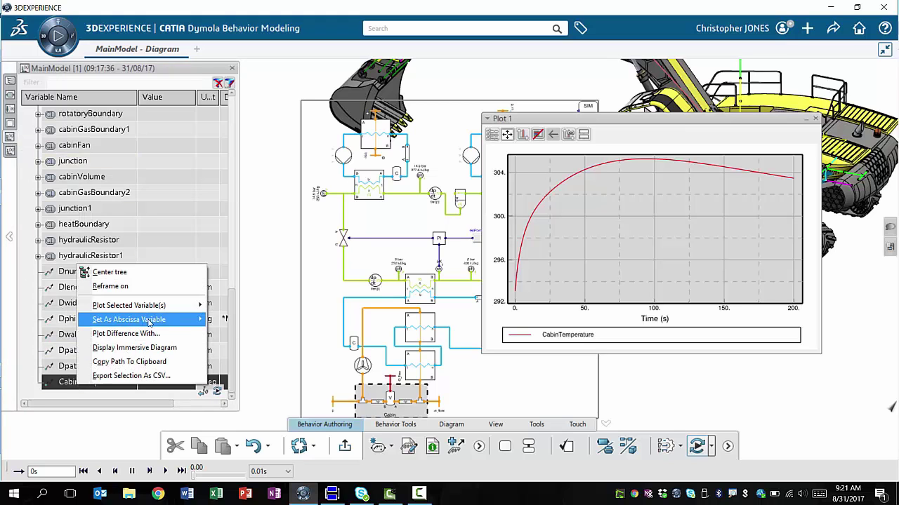
mouse_move(141, 306)
click(235, 305)
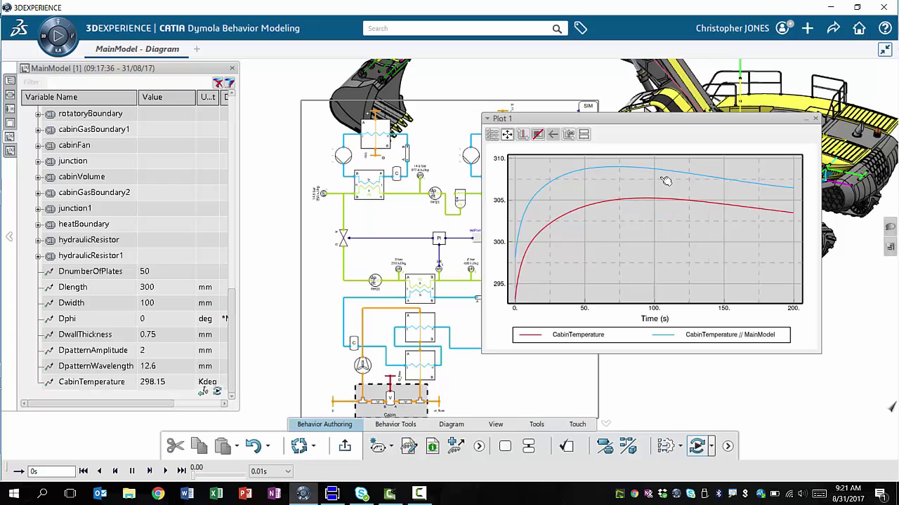
mouse_move(647, 202)
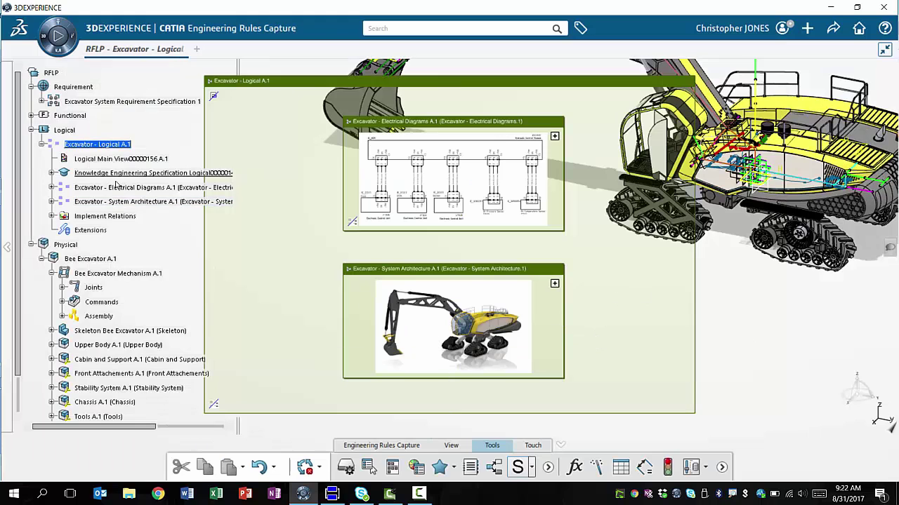
- Run Check Analysis, review the Advisor Checks (Cabin Temperature passing), and close the report
click(667, 467)
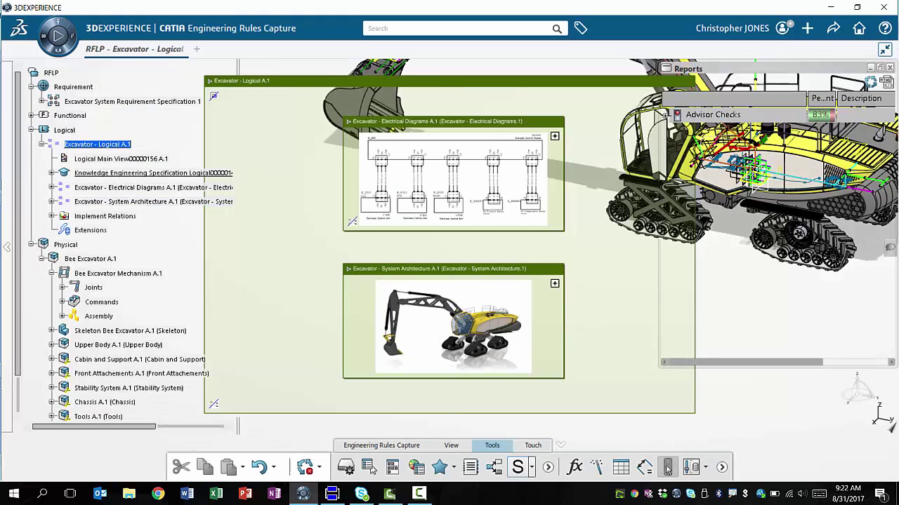
click(668, 116)
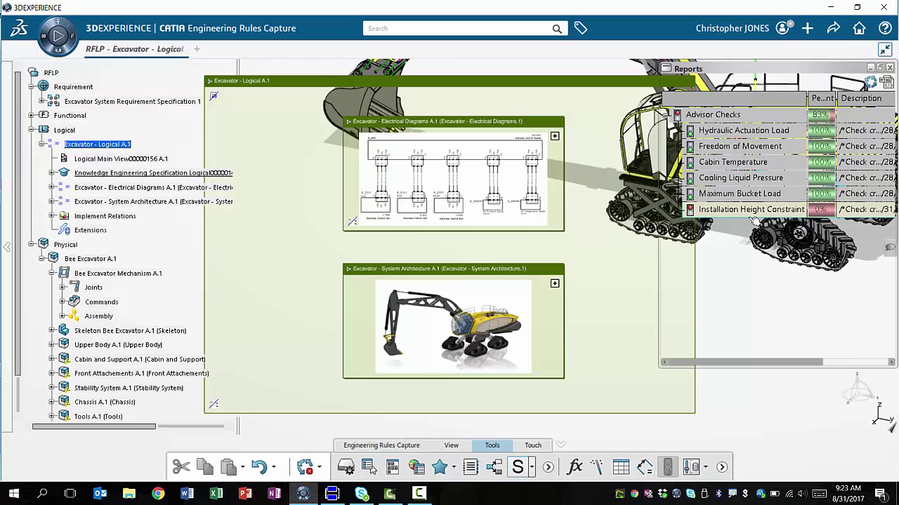
click(889, 67)
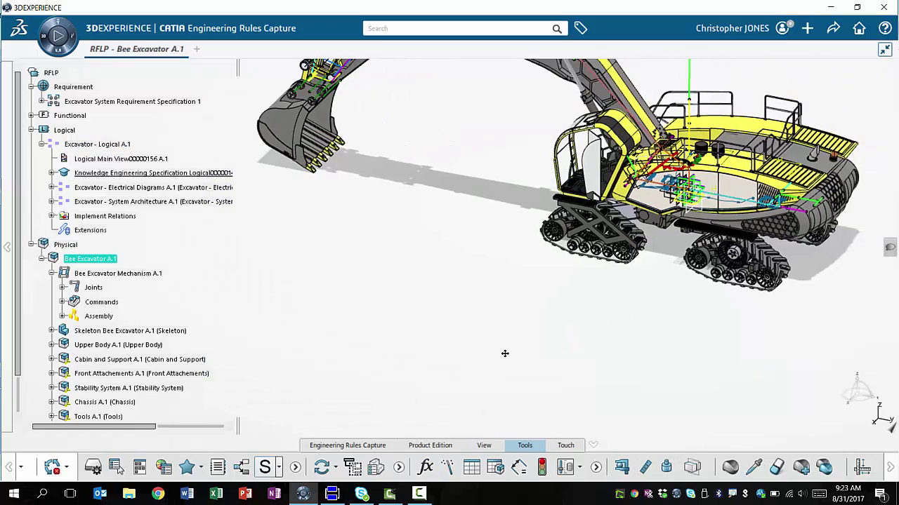
- Zoom into the cabin and PLM-update Air Conditioning System A.1 geometry from the new parameters
middle_drag(499, 357, 491, 390)
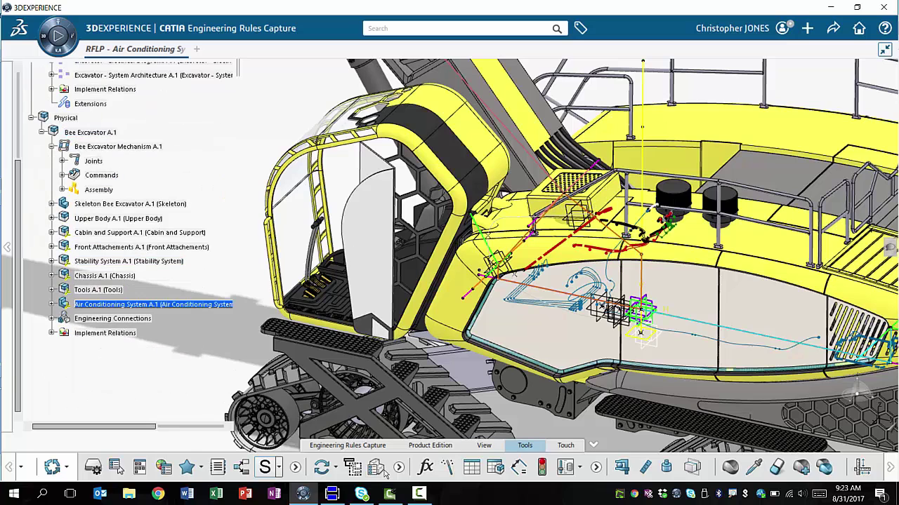
click(326, 448)
click(291, 467)
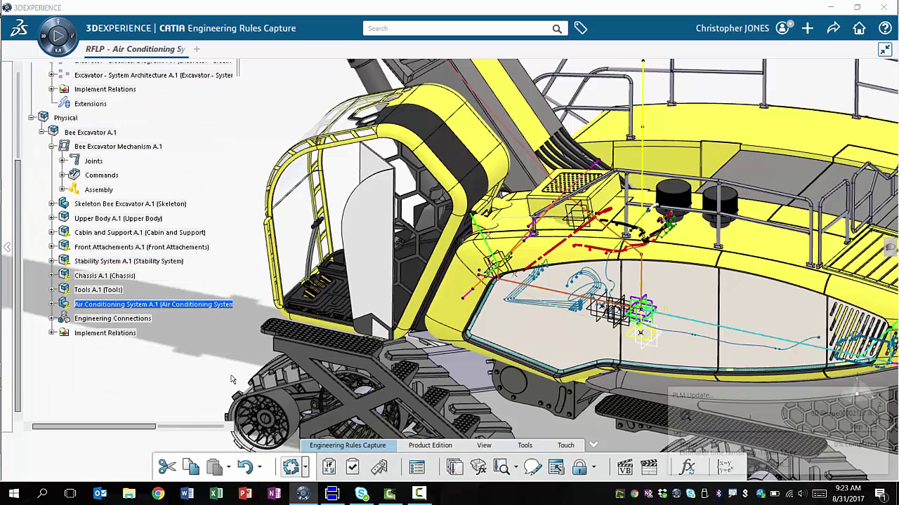